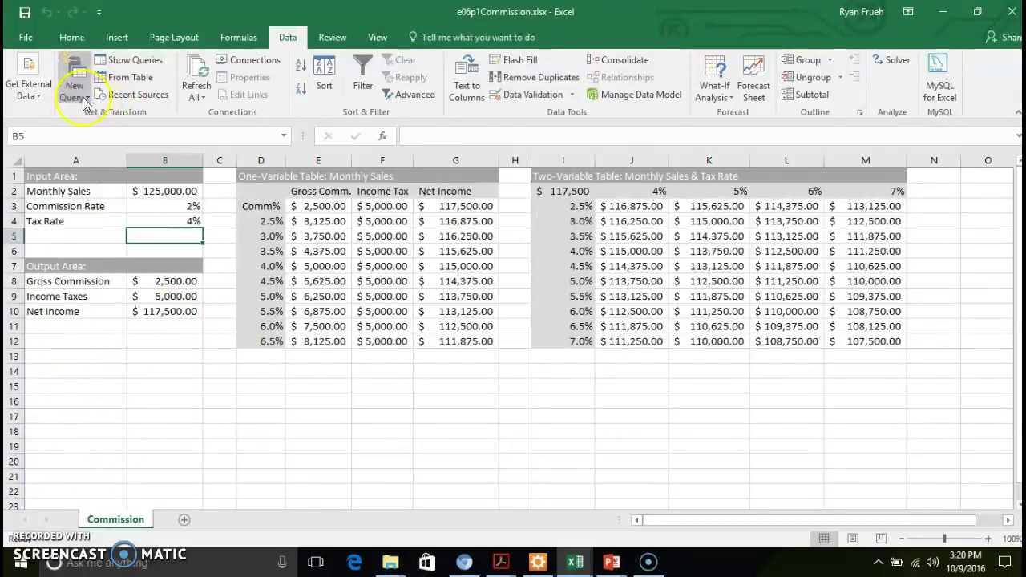
Open Excel Options on the Add-ins page and select Solver Add-in in the list
click(25, 37)
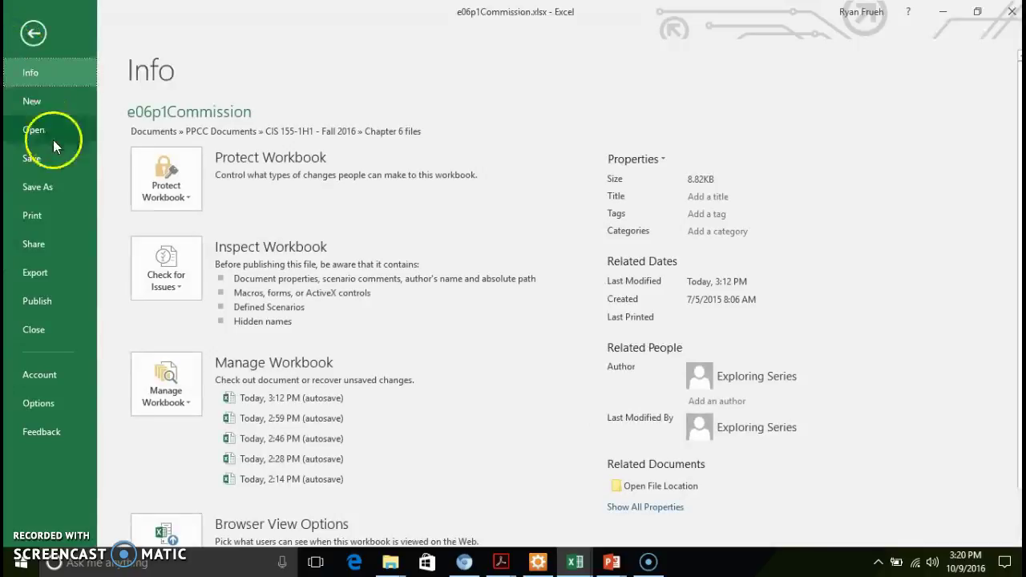
click(48, 405)
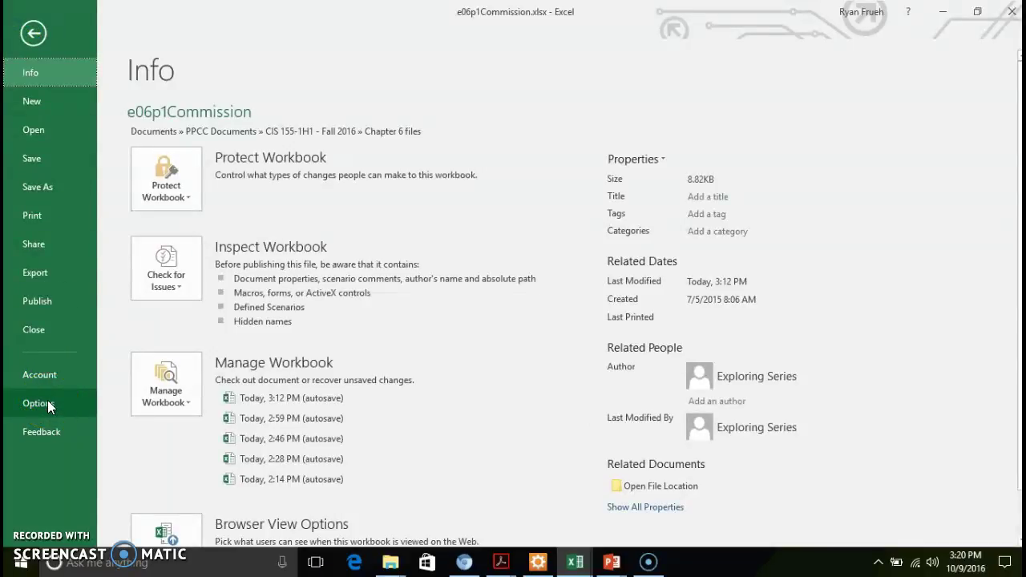
click(48, 405)
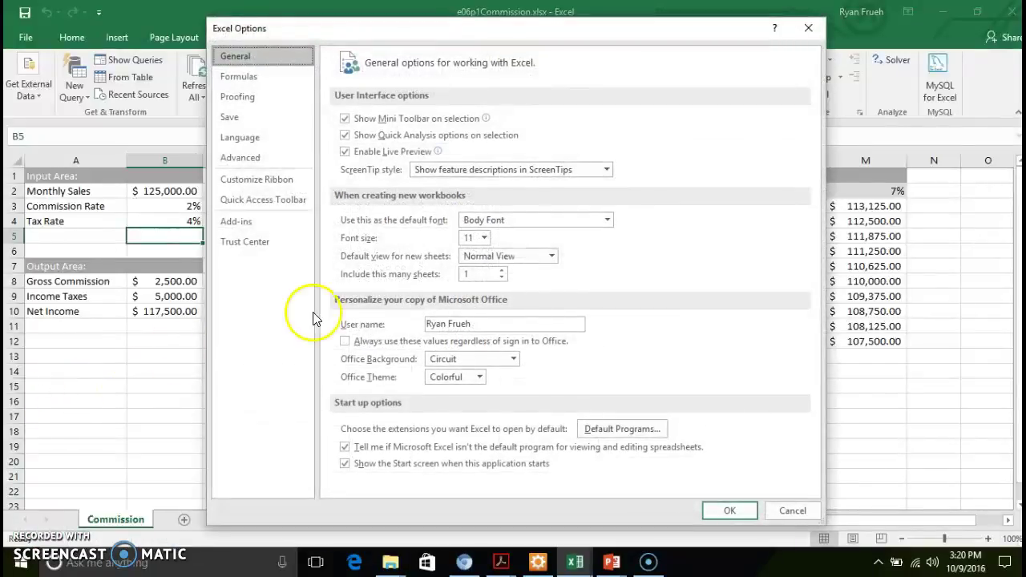
click(256, 221)
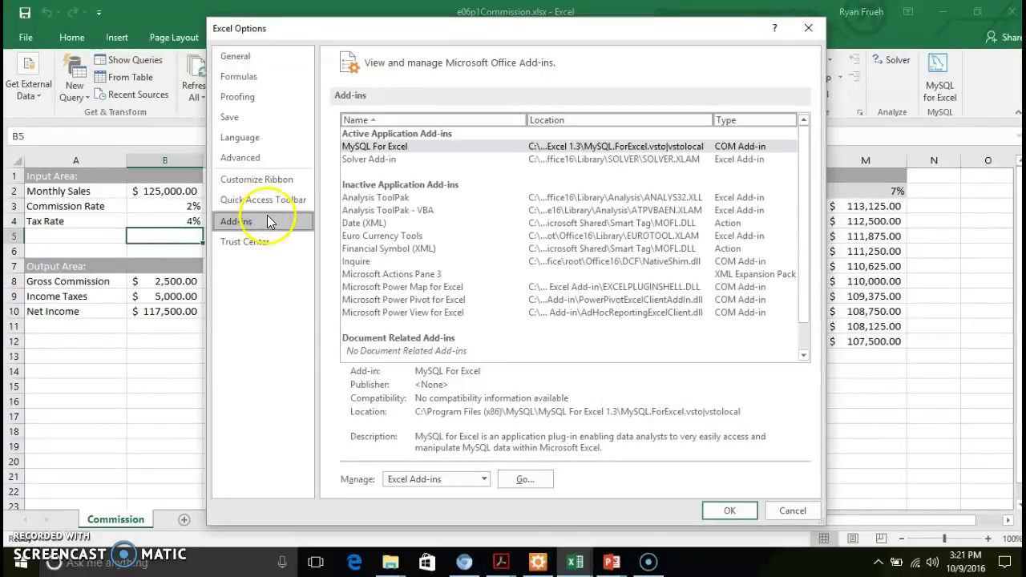
click(409, 162)
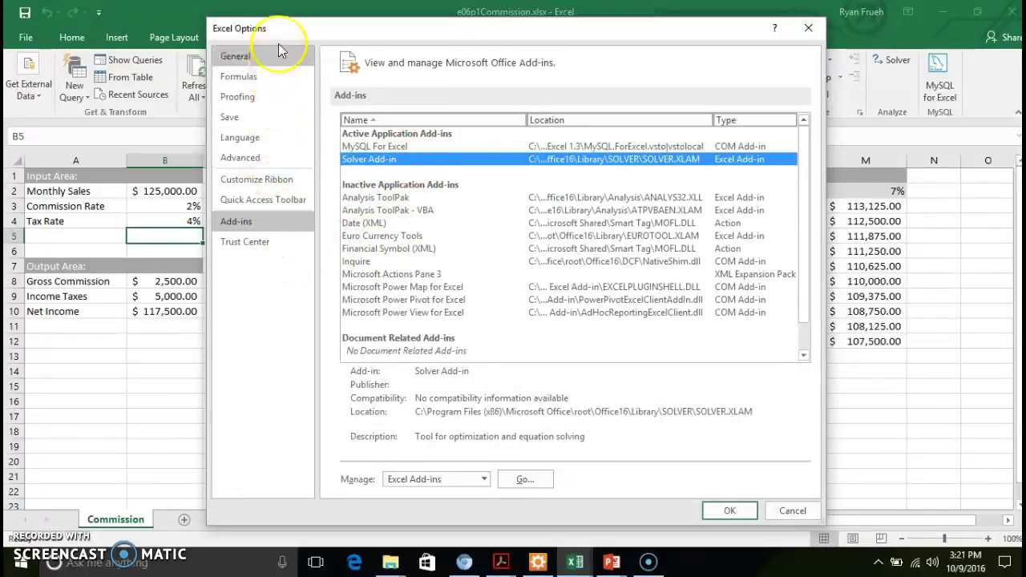
click(255, 223)
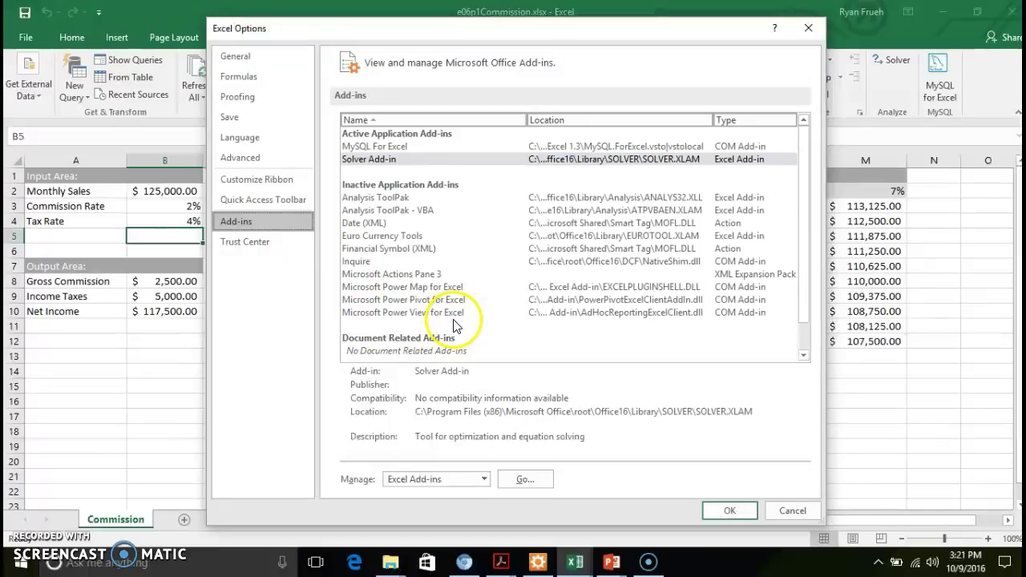
Enable Solver Add-in in the Excel Add-ins manager and return to the Commission worksheet
click(522, 480)
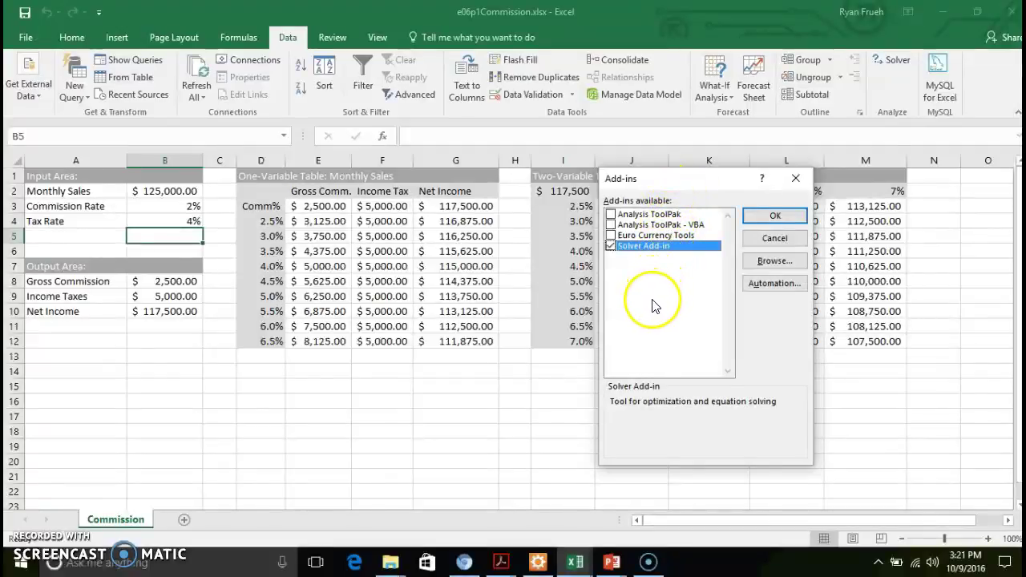
click(768, 214)
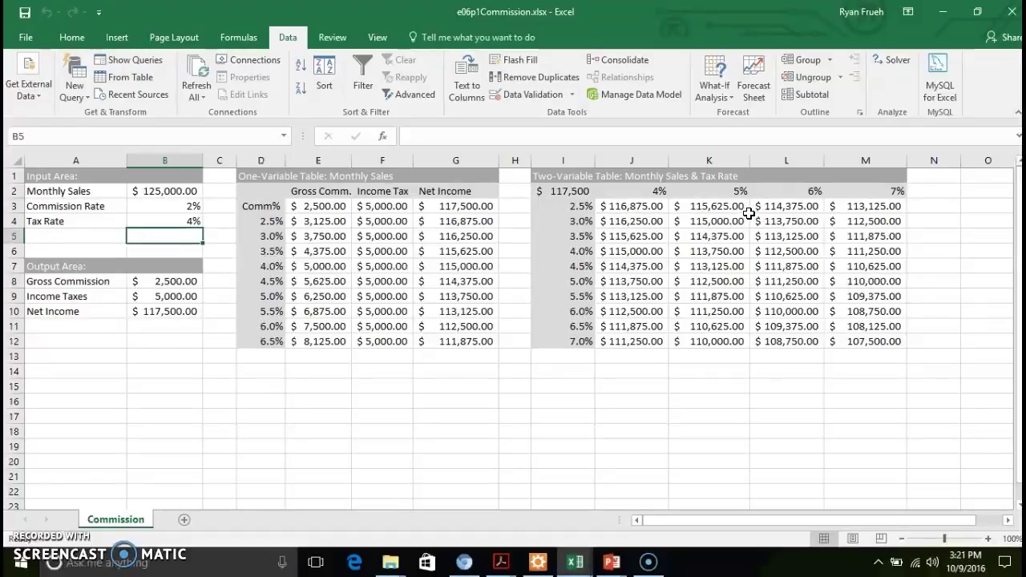
click(227, 40)
Switch to the Data tab, where Solver now appears in the Analyze group
click(287, 39)
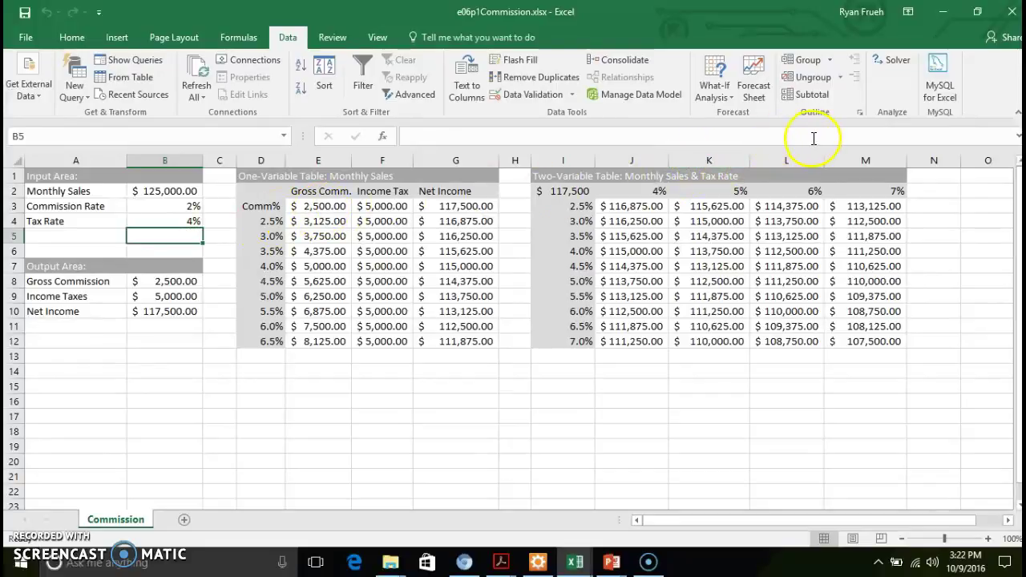
Launch Solver and move its Parameters dialog up and left to reveal the sheet
click(903, 58)
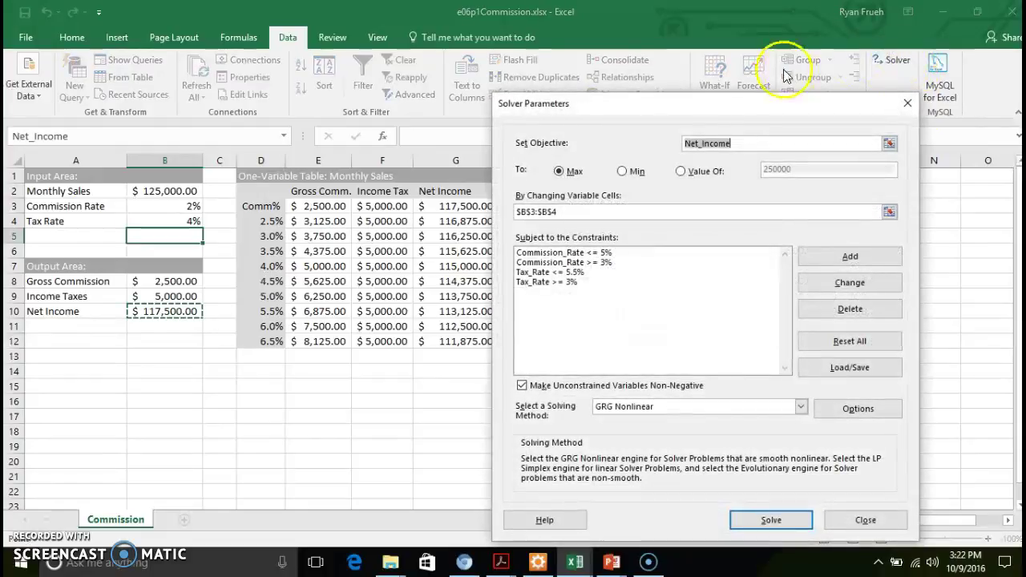
drag(735, 103, 570, 33)
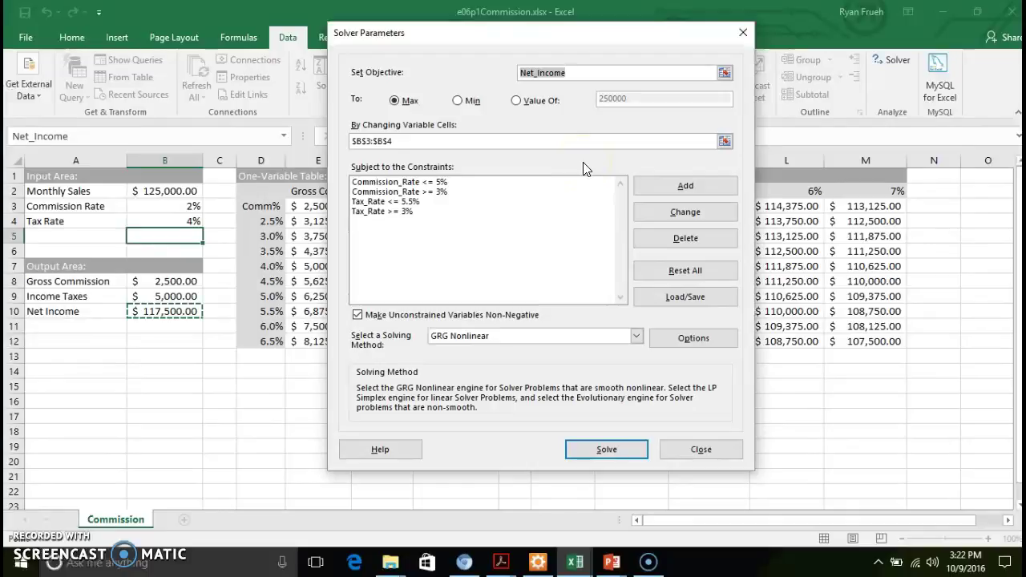
click(487, 142)
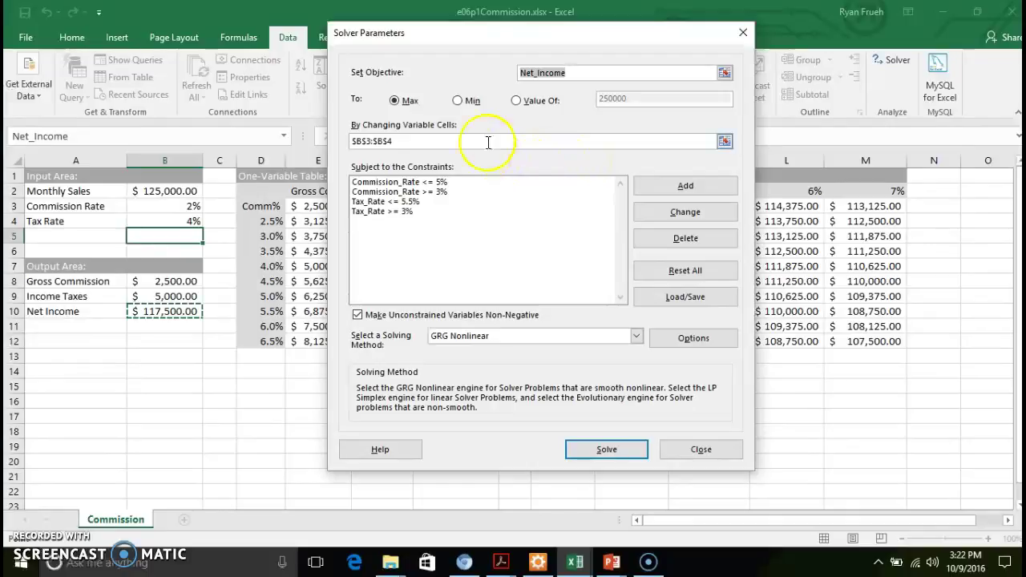
click(697, 151)
click(537, 206)
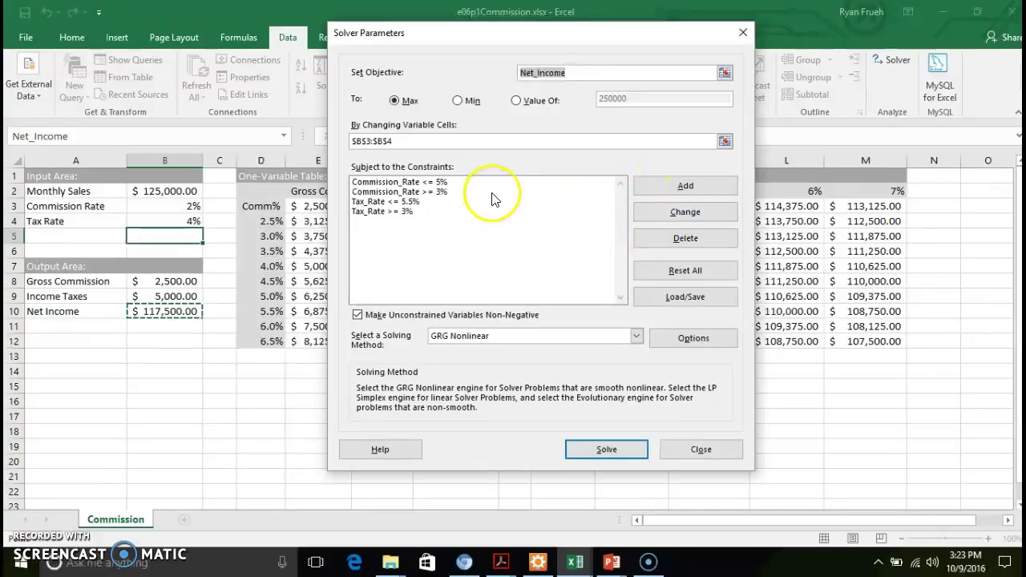
Begin an extra constraint on Tax_Rate cell B4, then discard it, keeping four constraints
click(672, 187)
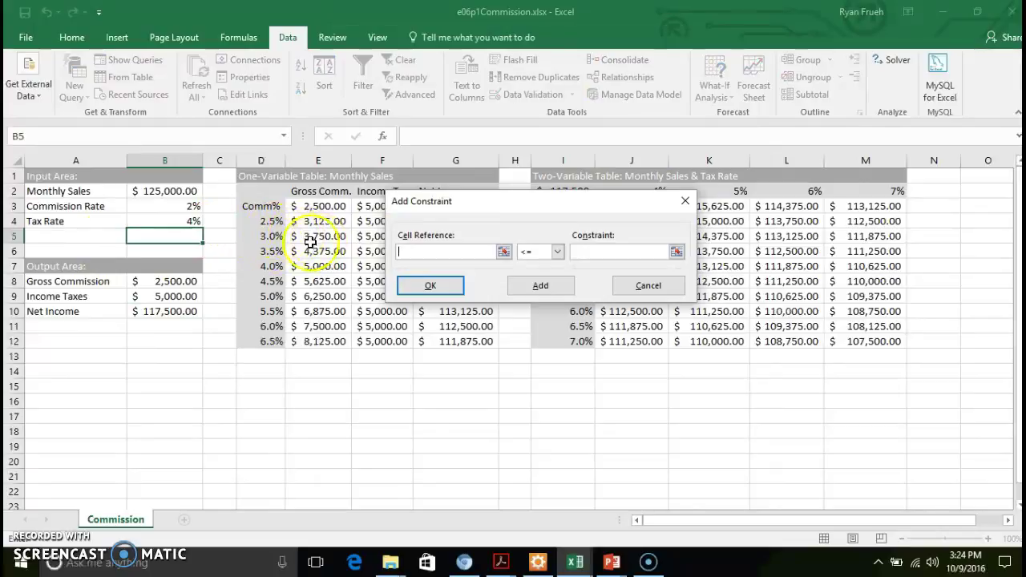
click(190, 220)
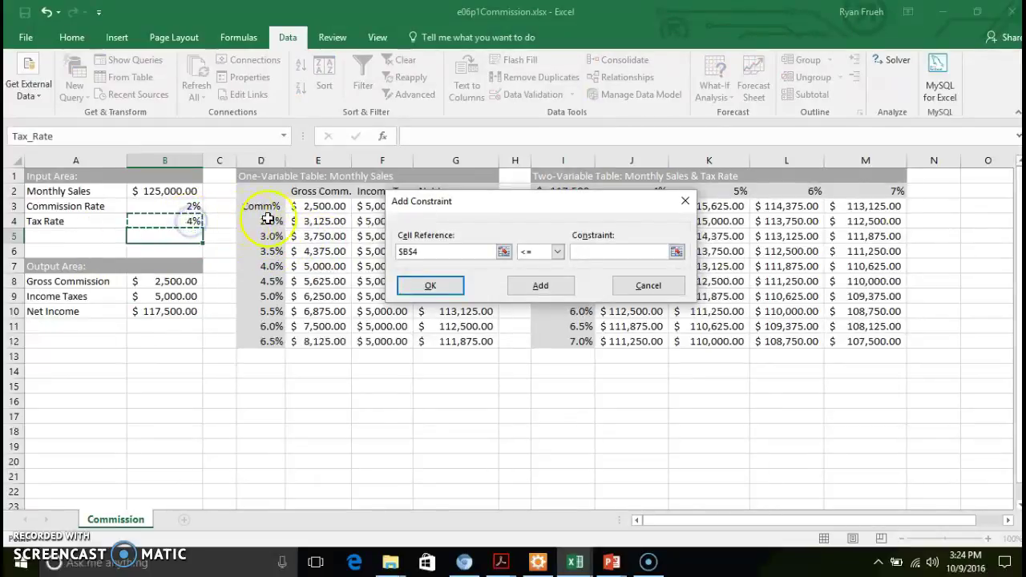
click(486, 252)
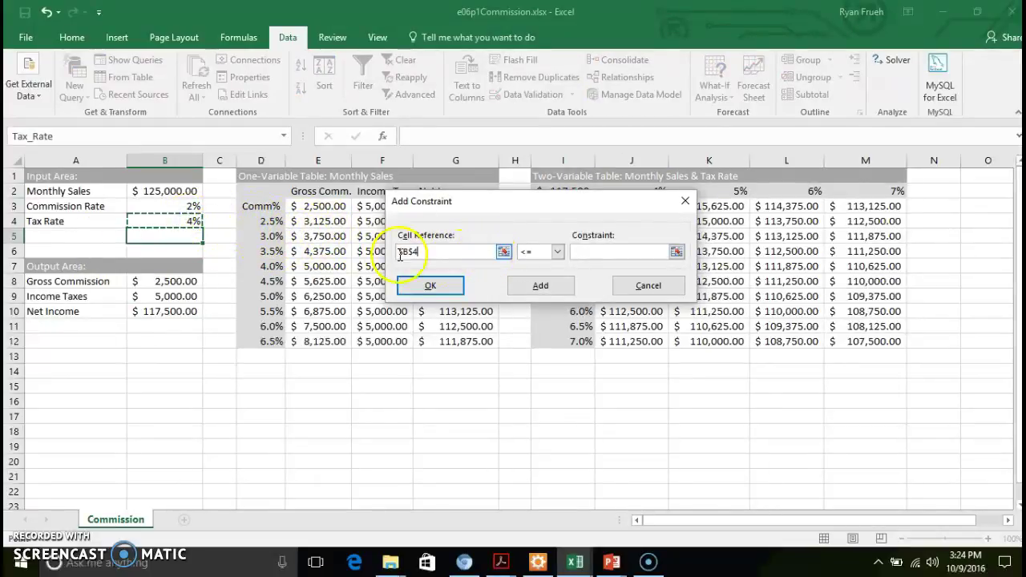
click(184, 224)
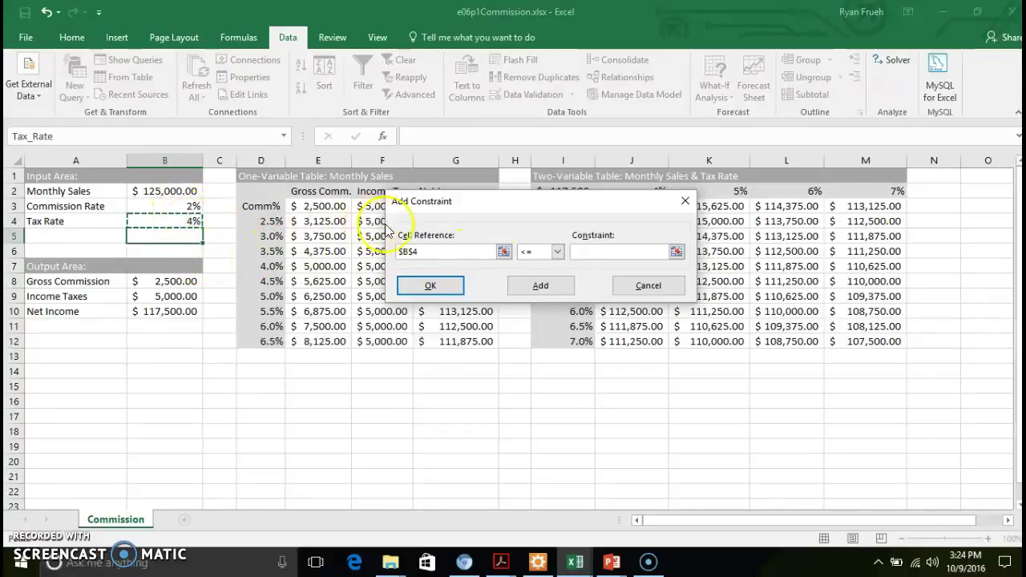
click(602, 251)
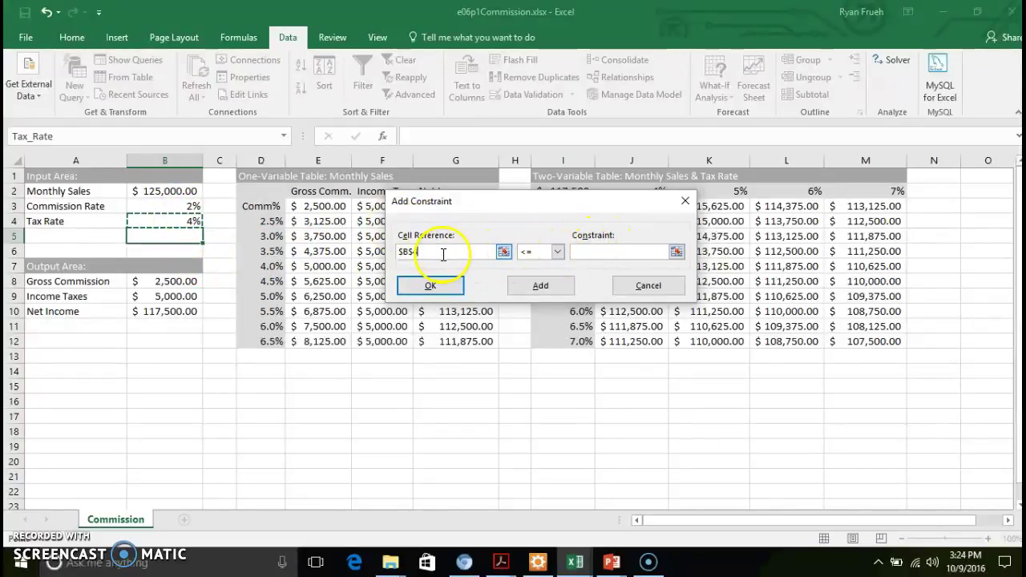
click(636, 287)
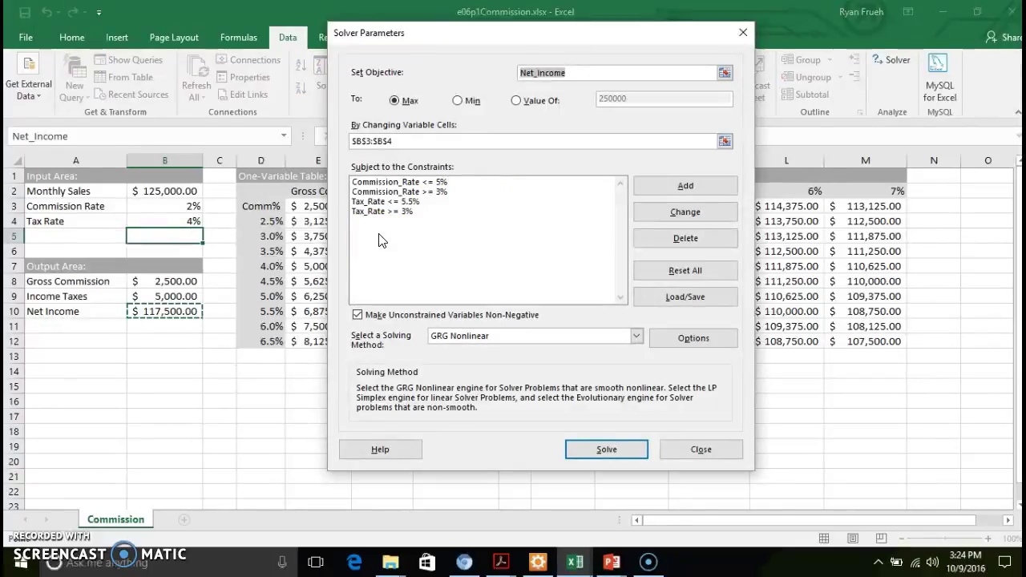
Review the Tax_Rate >= 3% constraint and solve, yielding 3% rates and $117,500.00 net income
click(397, 208)
click(441, 213)
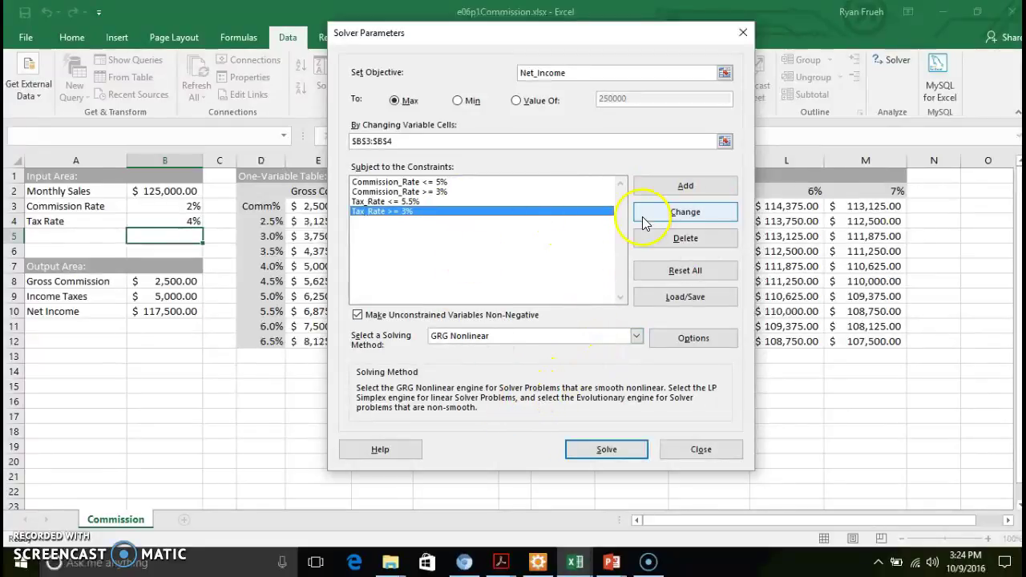
click(601, 454)
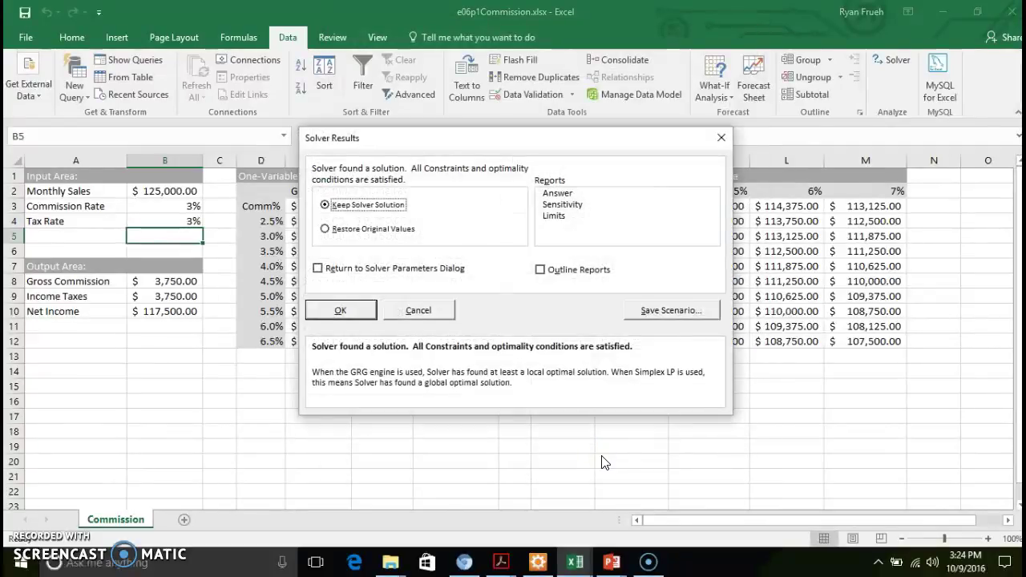
Keep Solver's solution and request outlined Answer, Sensitivity and Limits reports
click(563, 193)
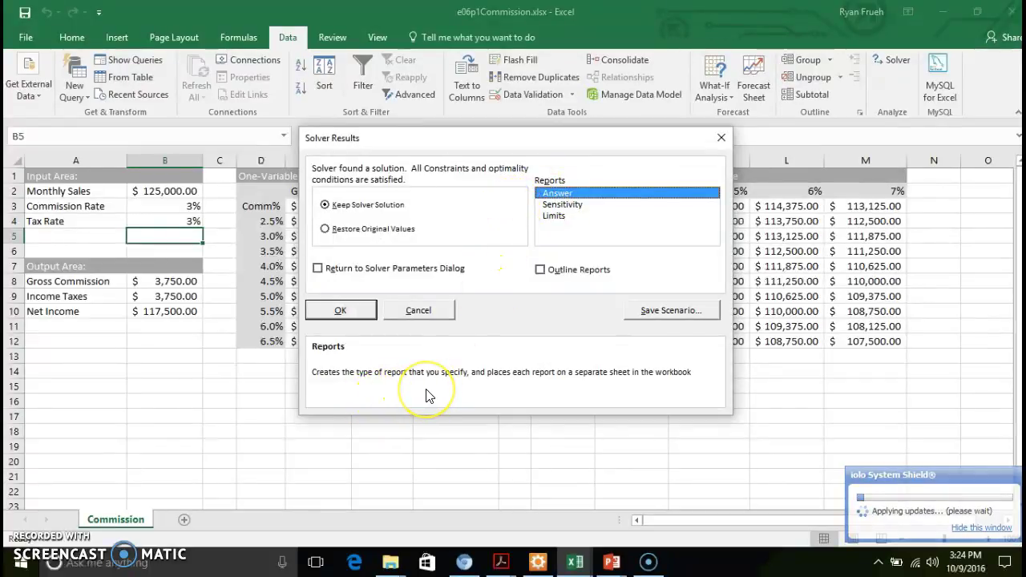
click(541, 270)
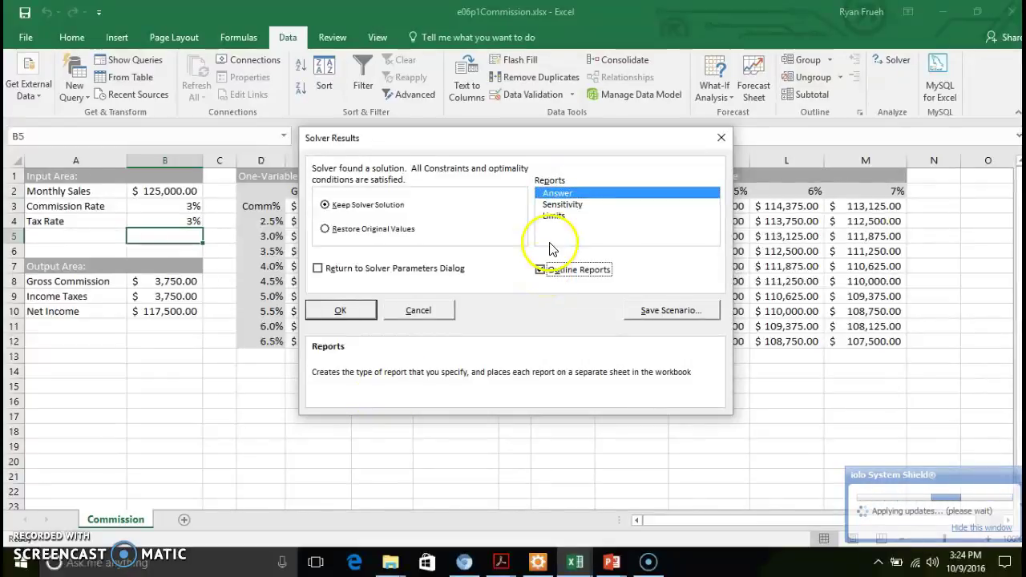
click(563, 215)
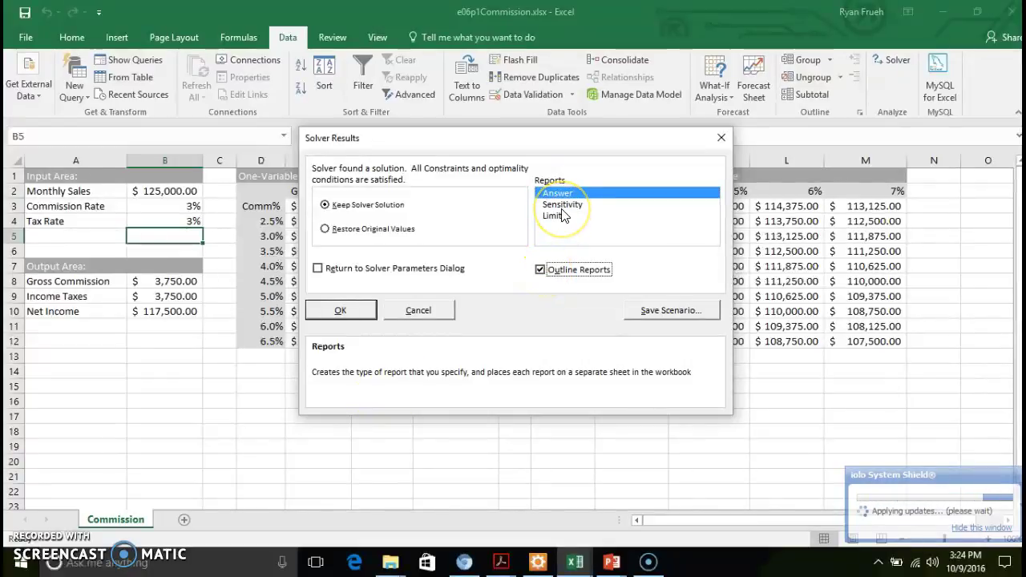
click(562, 208)
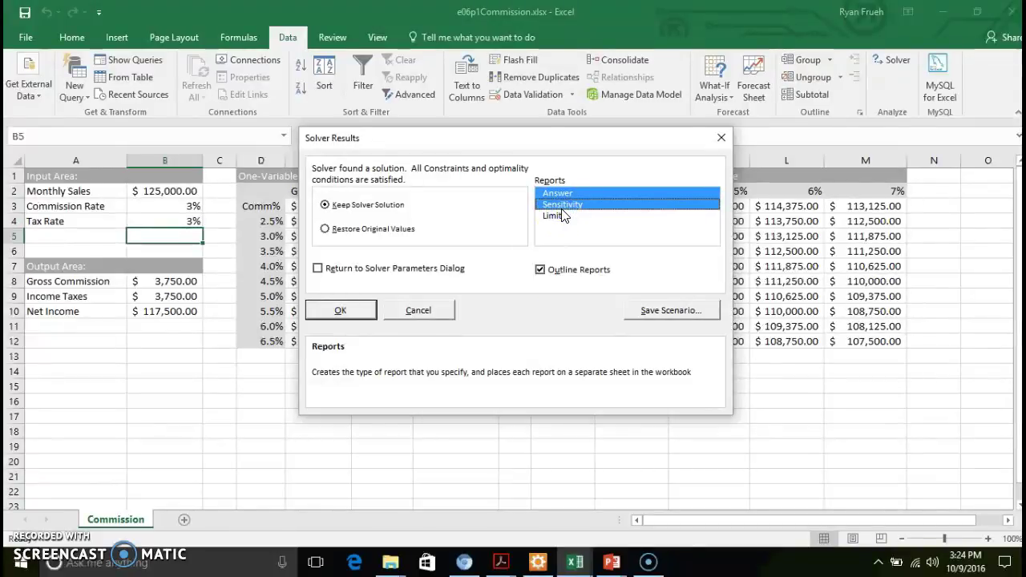
click(561, 218)
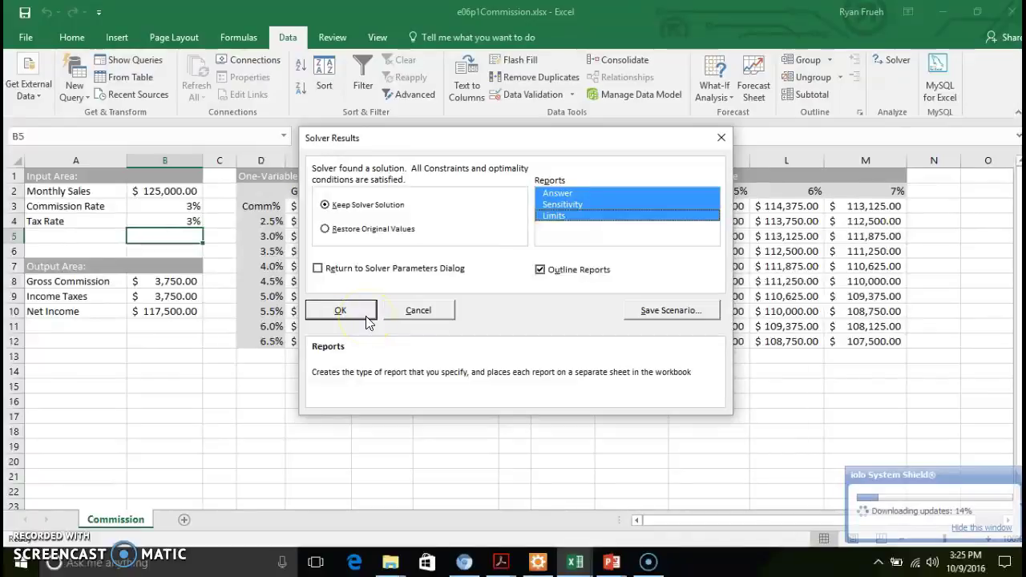
click(341, 311)
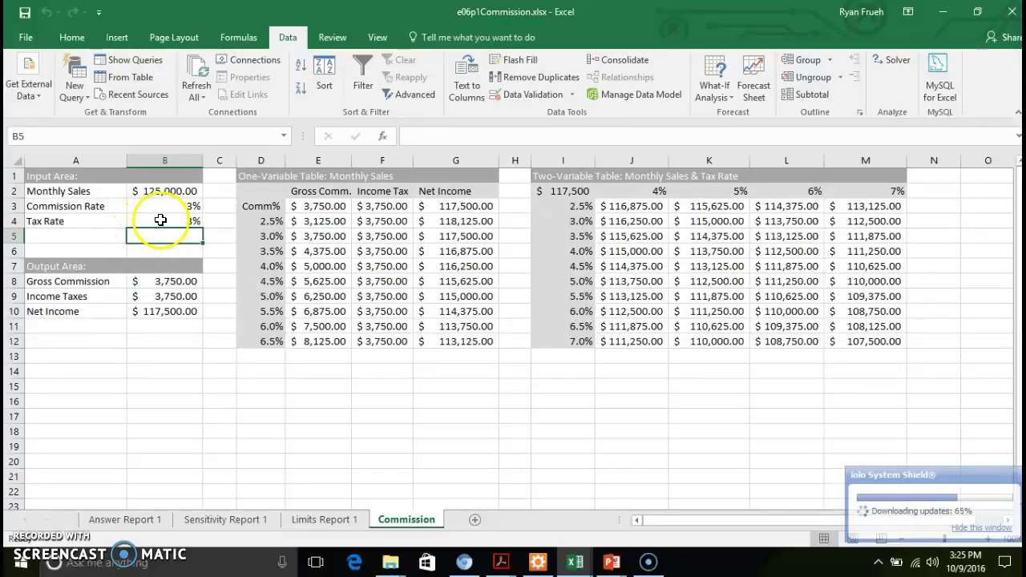
Show the Answer Report 1 sheet confirming both rates at 3%
click(145, 522)
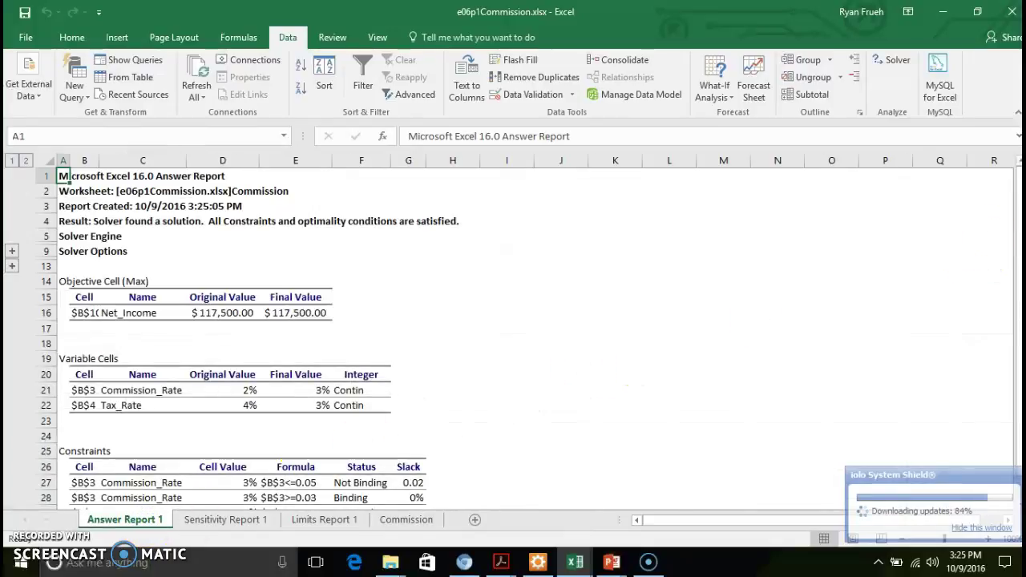
drag(1020, 207, 1007, 280)
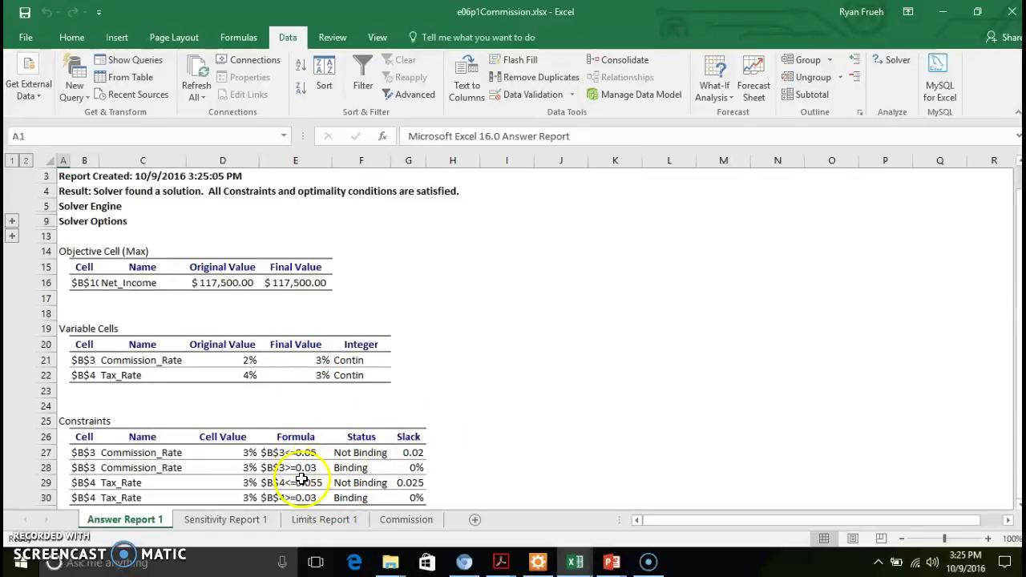
Review Sensitivity Report 1, then display Limits Report 1
click(242, 523)
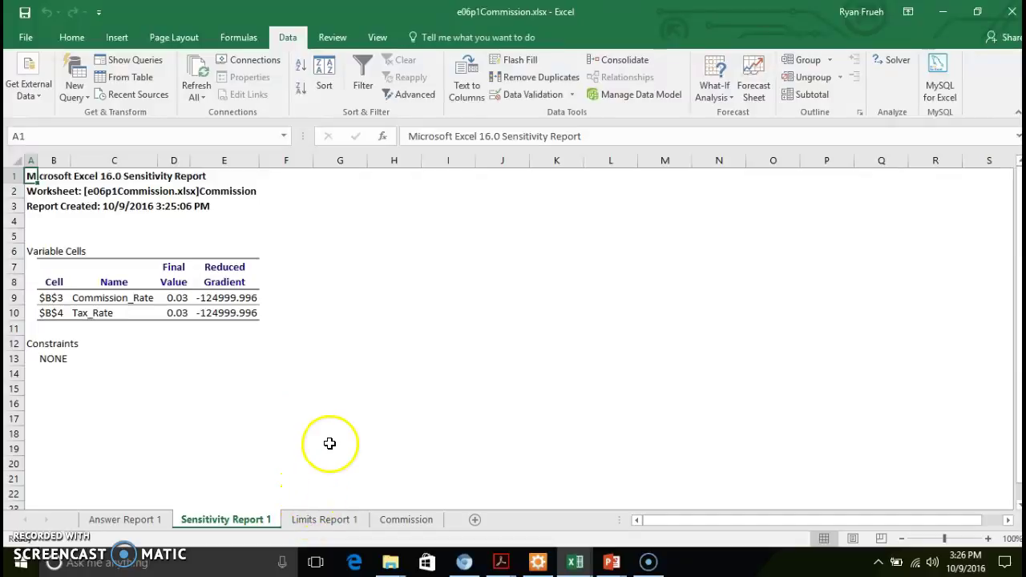
click(336, 521)
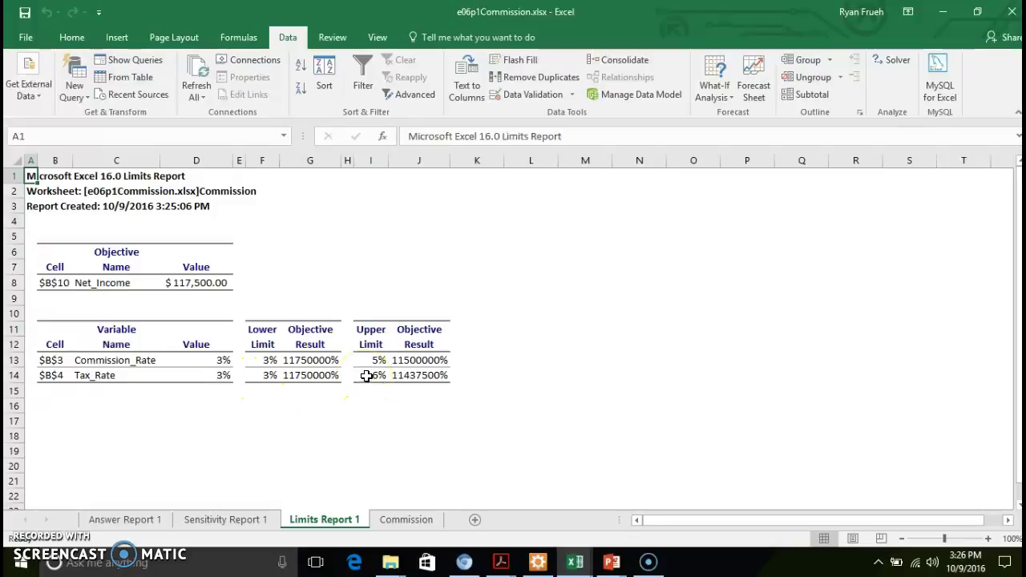
Return to the Commission sheet showing 3% rates and $117,500.00 net income
click(390, 521)
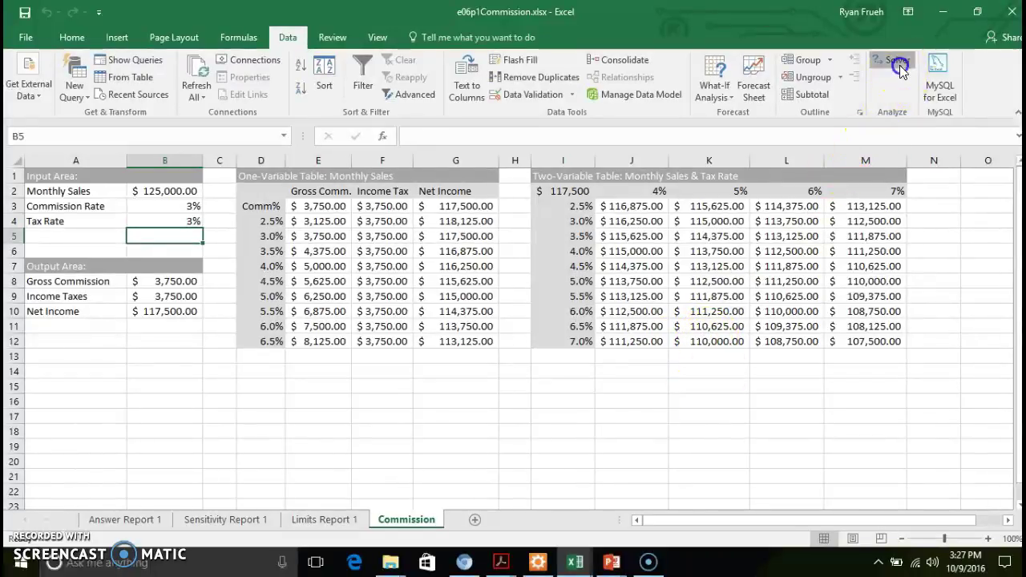
Reopen Solver from the Data tab to see the Net_Income objective and its four constraints
click(896, 61)
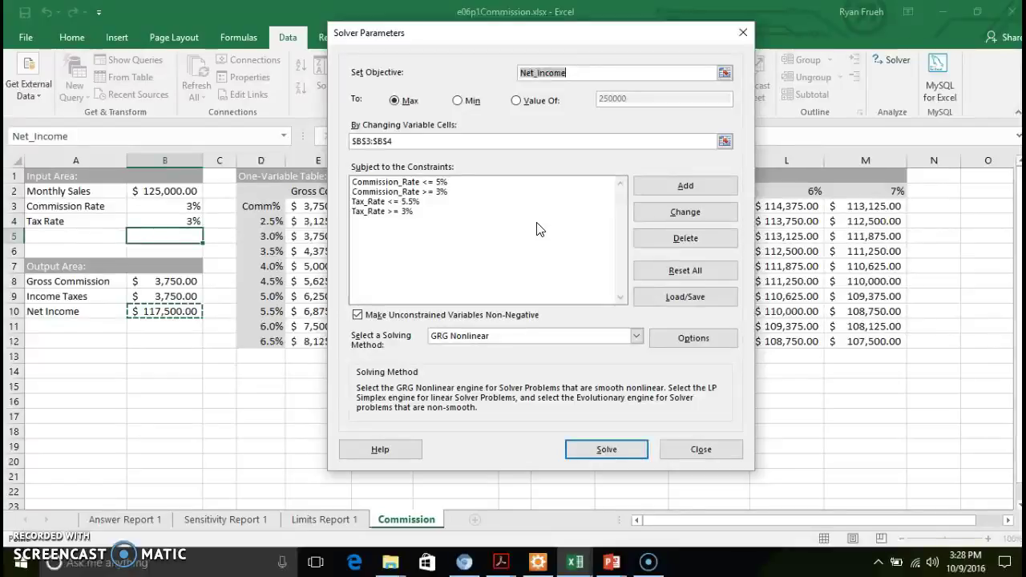
click(543, 273)
mouse_move(525, 279)
mouse_down()
mouse_move(488, 235)
mouse_move(503, 211)
mouse_up()
click(509, 201)
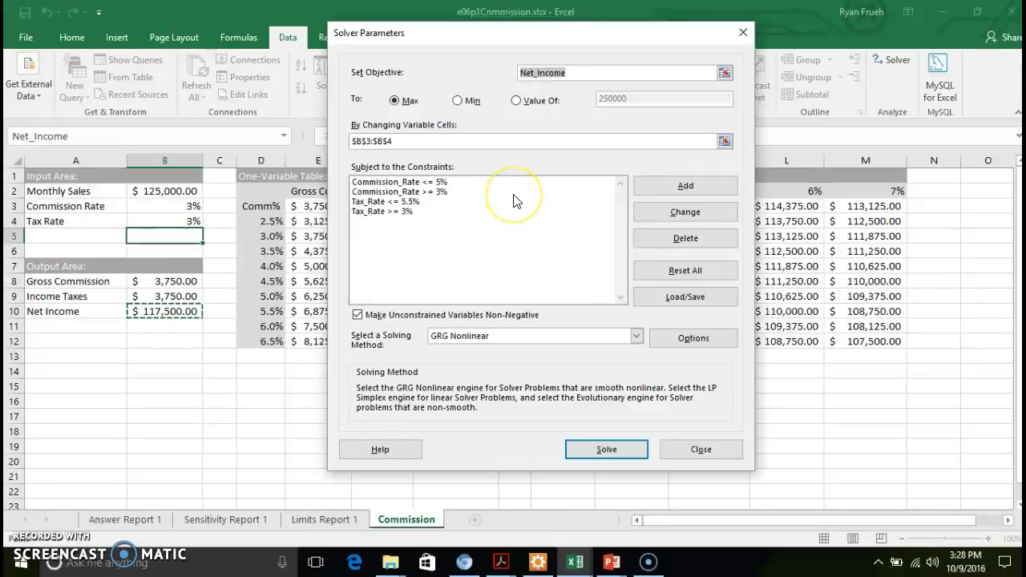